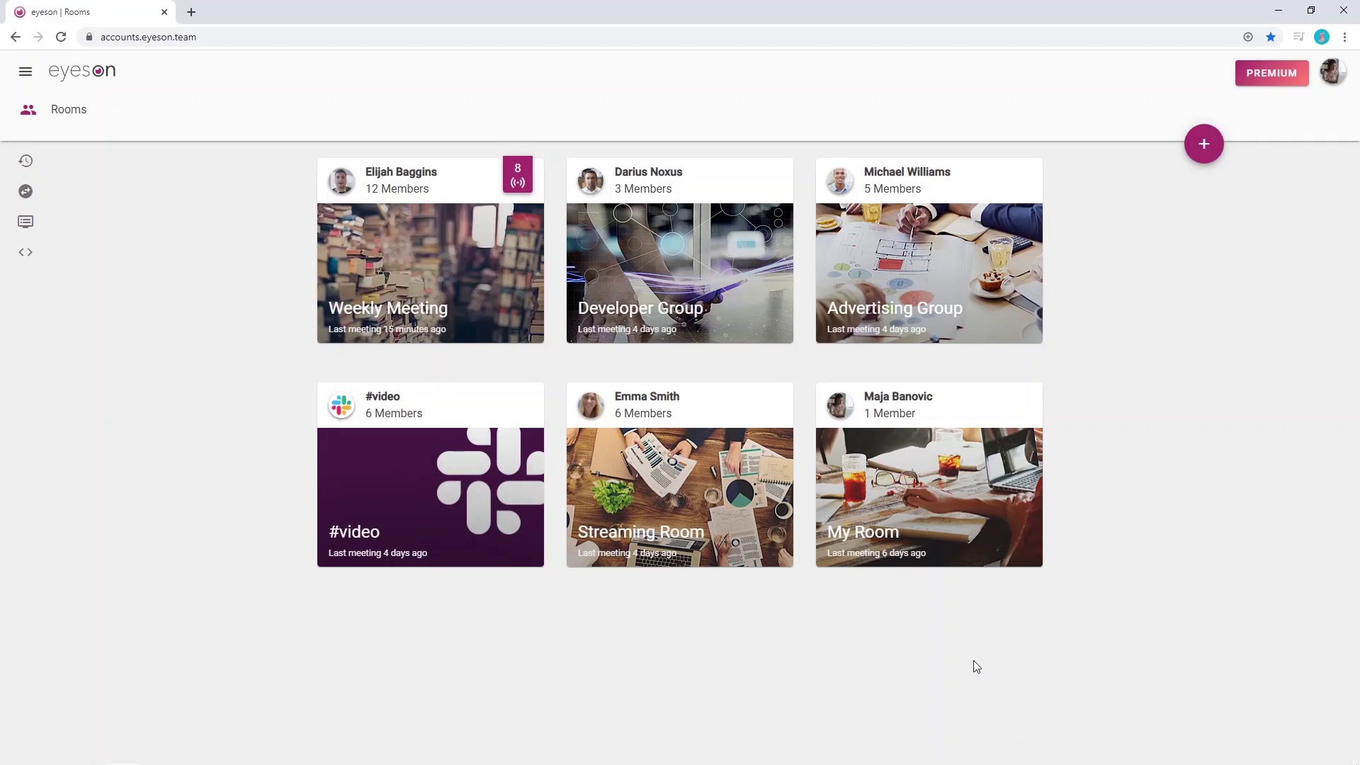
Step: Open the Weekly Meeting room, start its video meeting and join the nine-person call
click(379, 269)
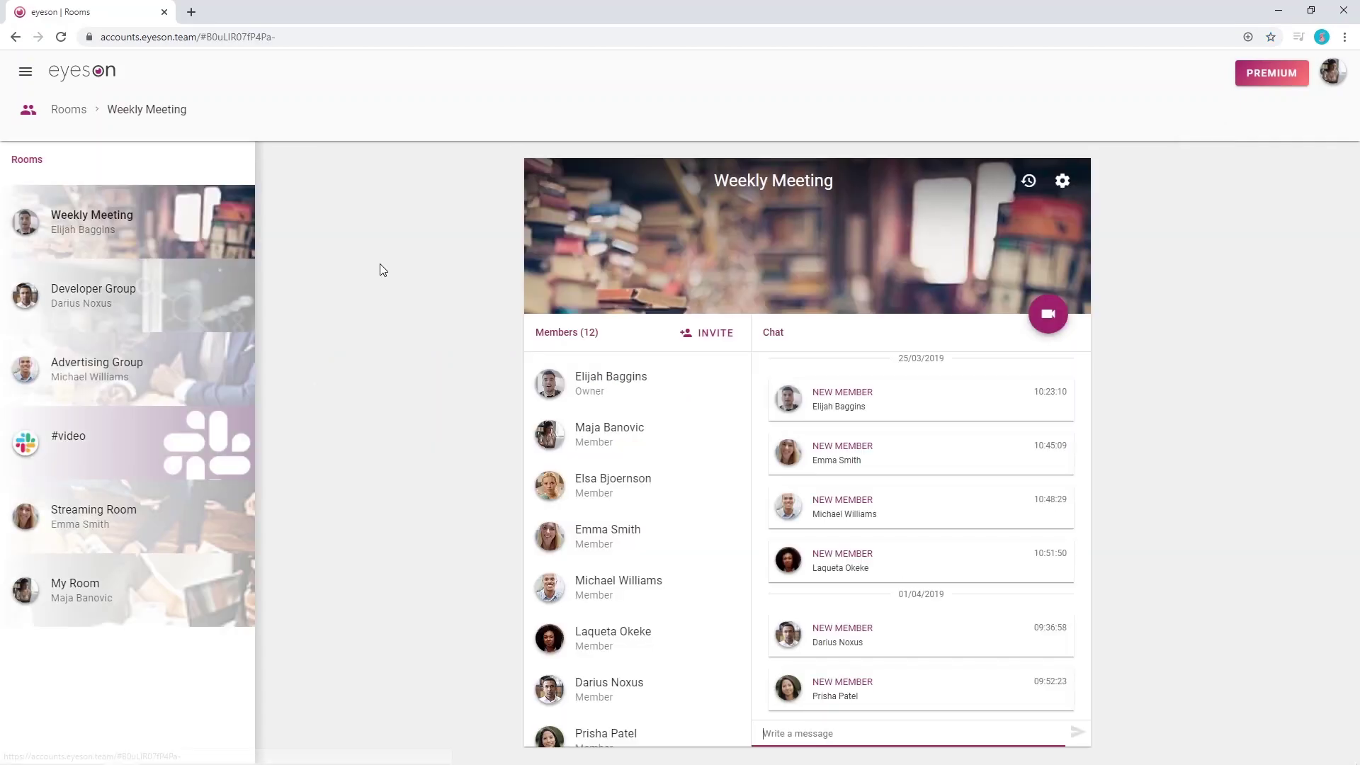
click(1048, 315)
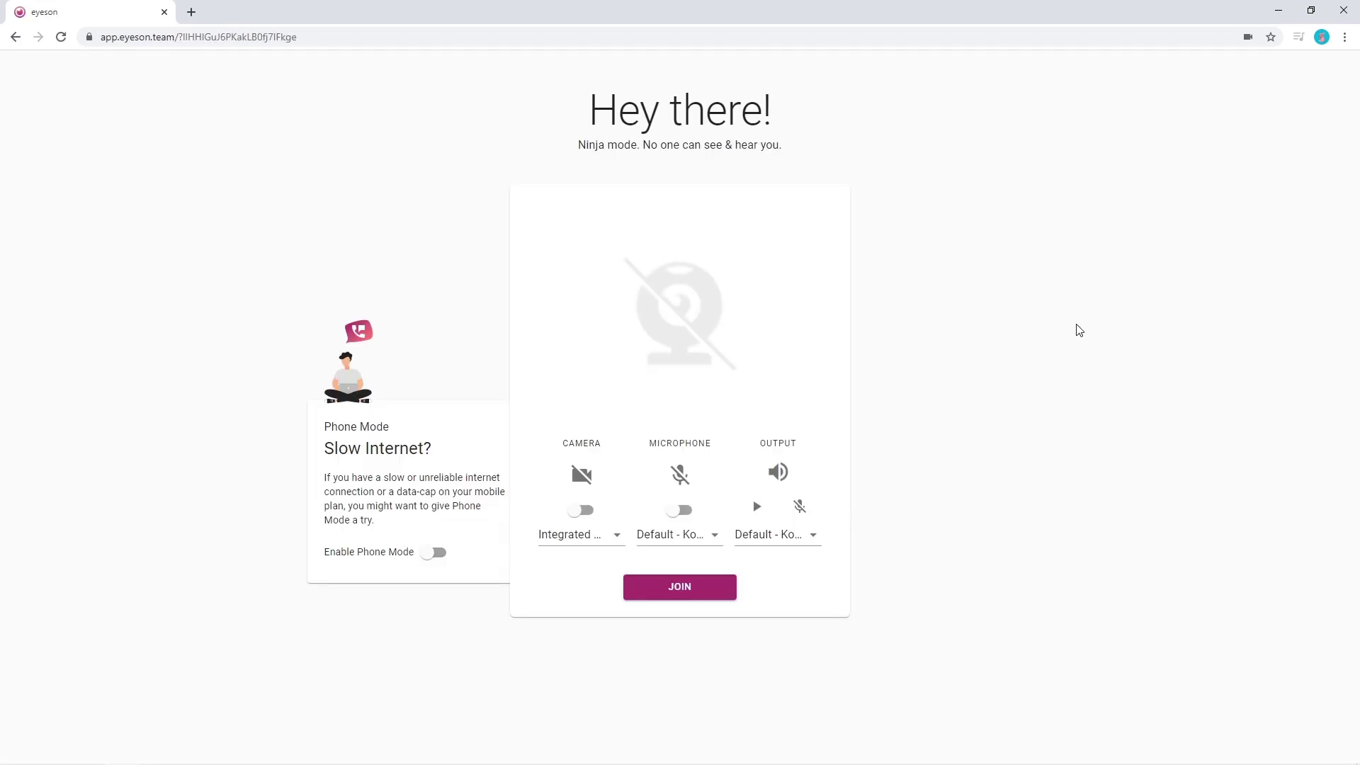
click(686, 601)
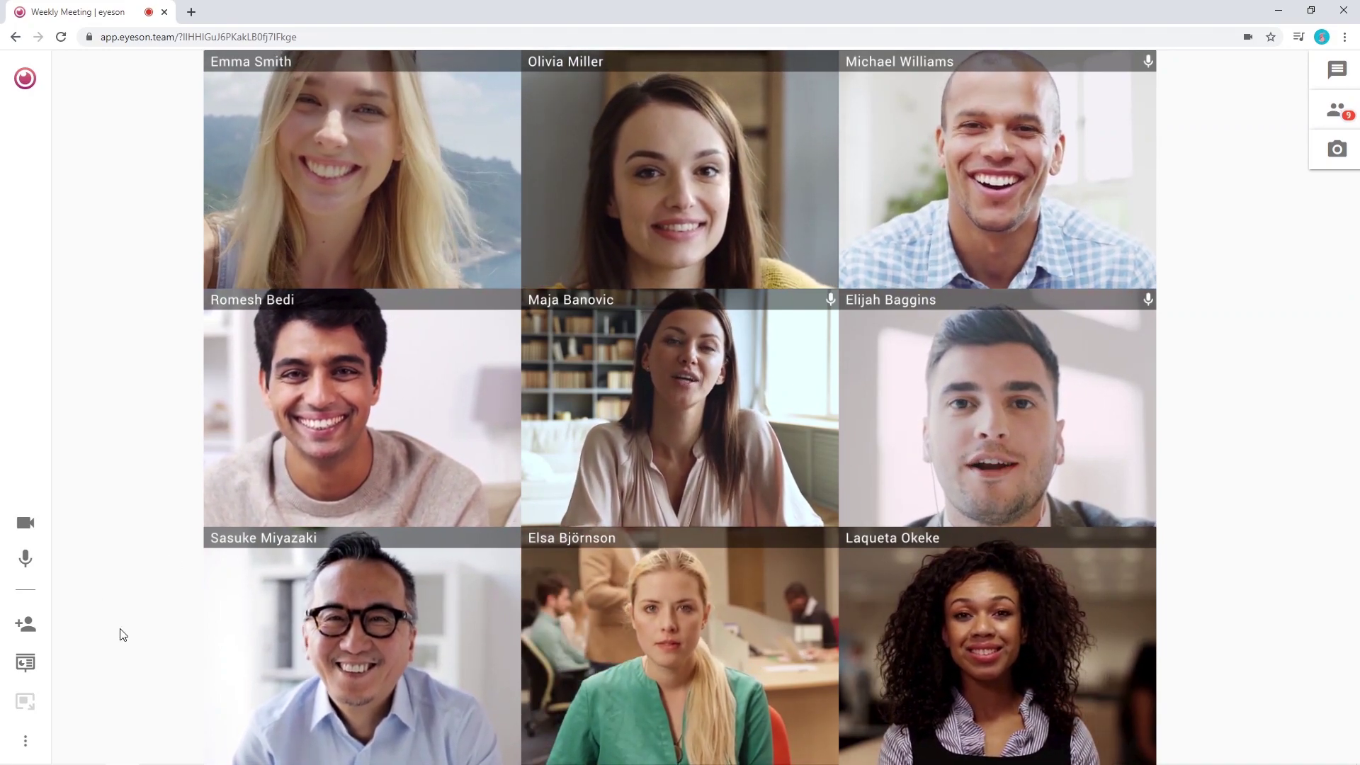
click(29, 663)
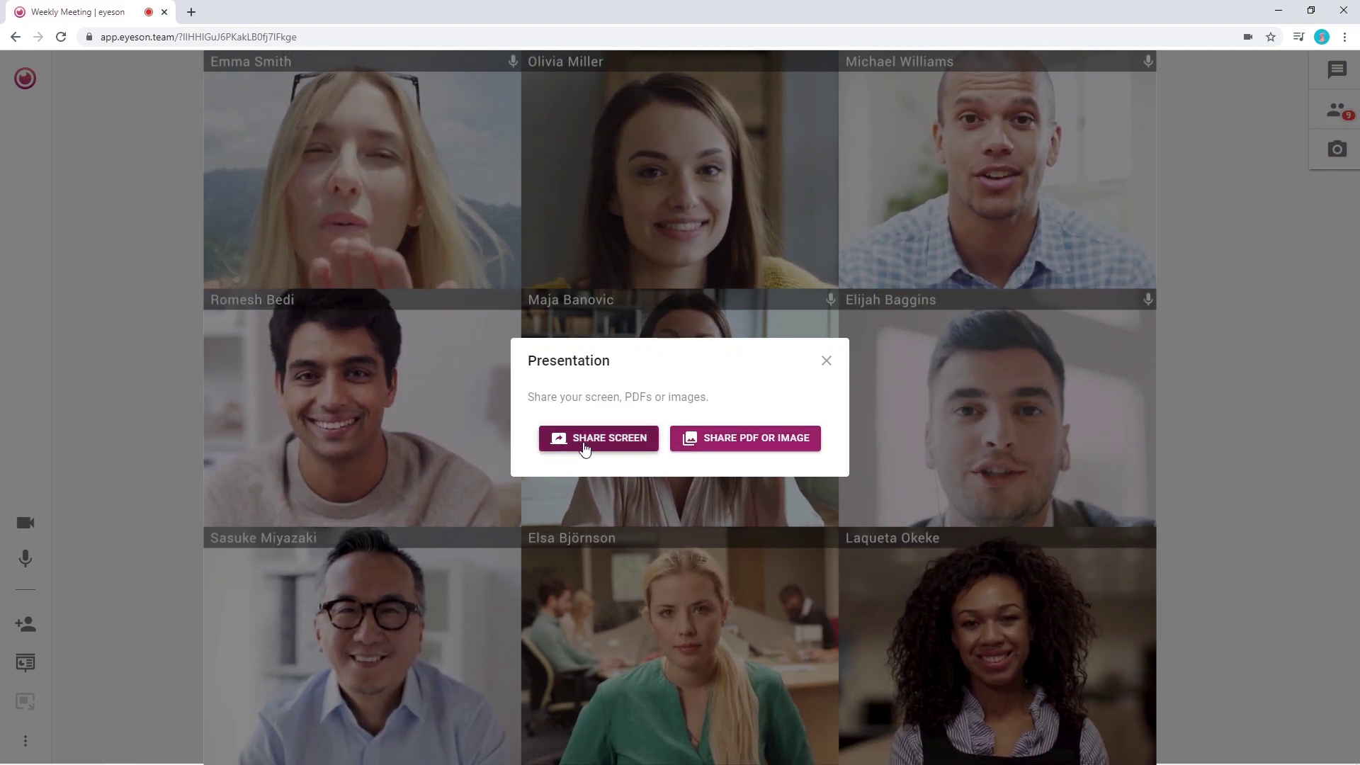
click(586, 444)
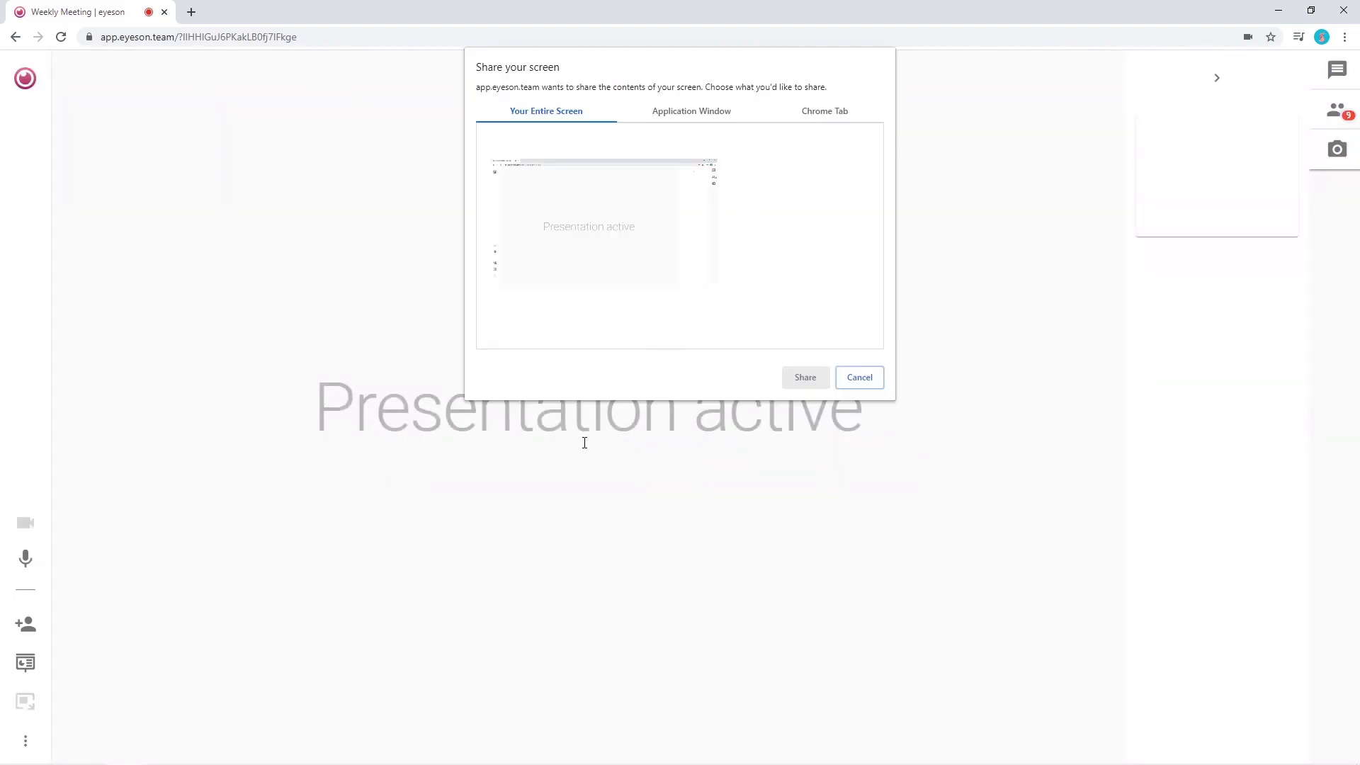
click(633, 238)
click(805, 379)
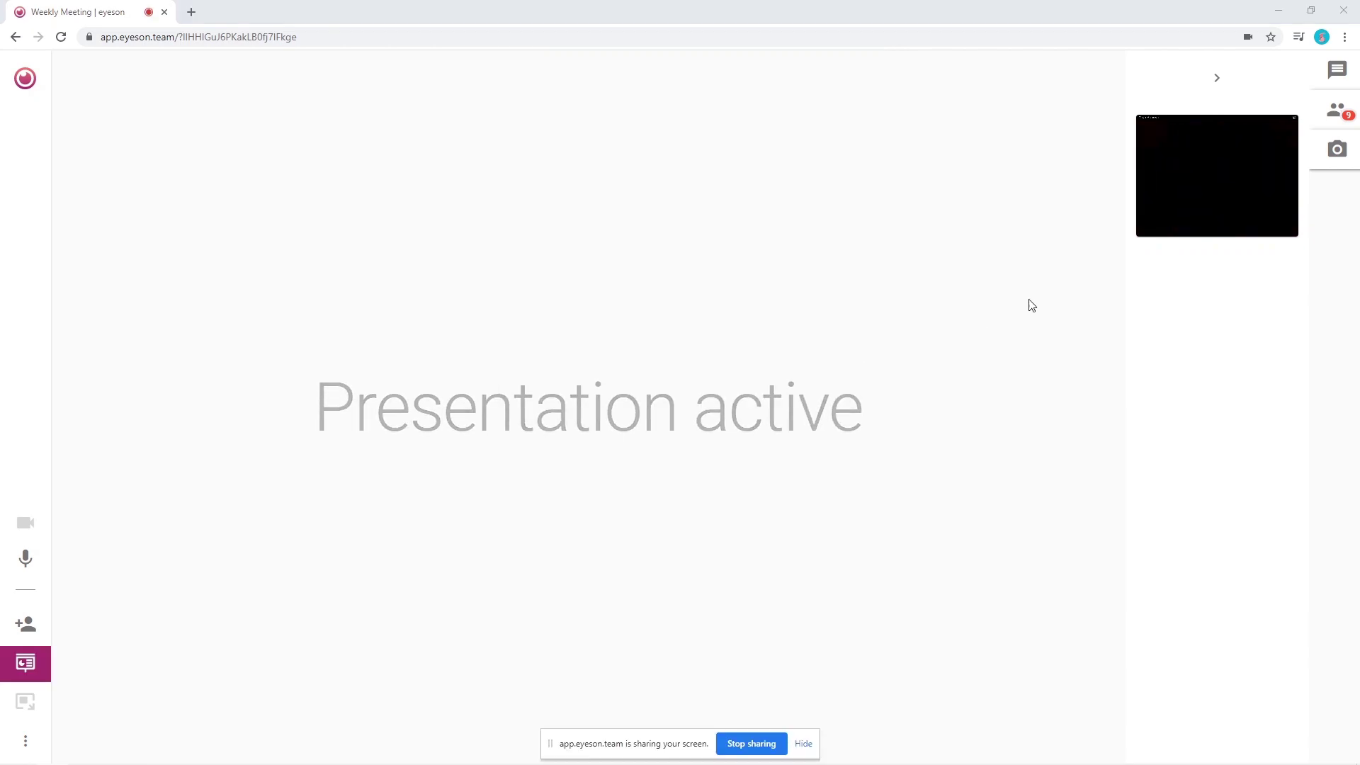
click(1281, 11)
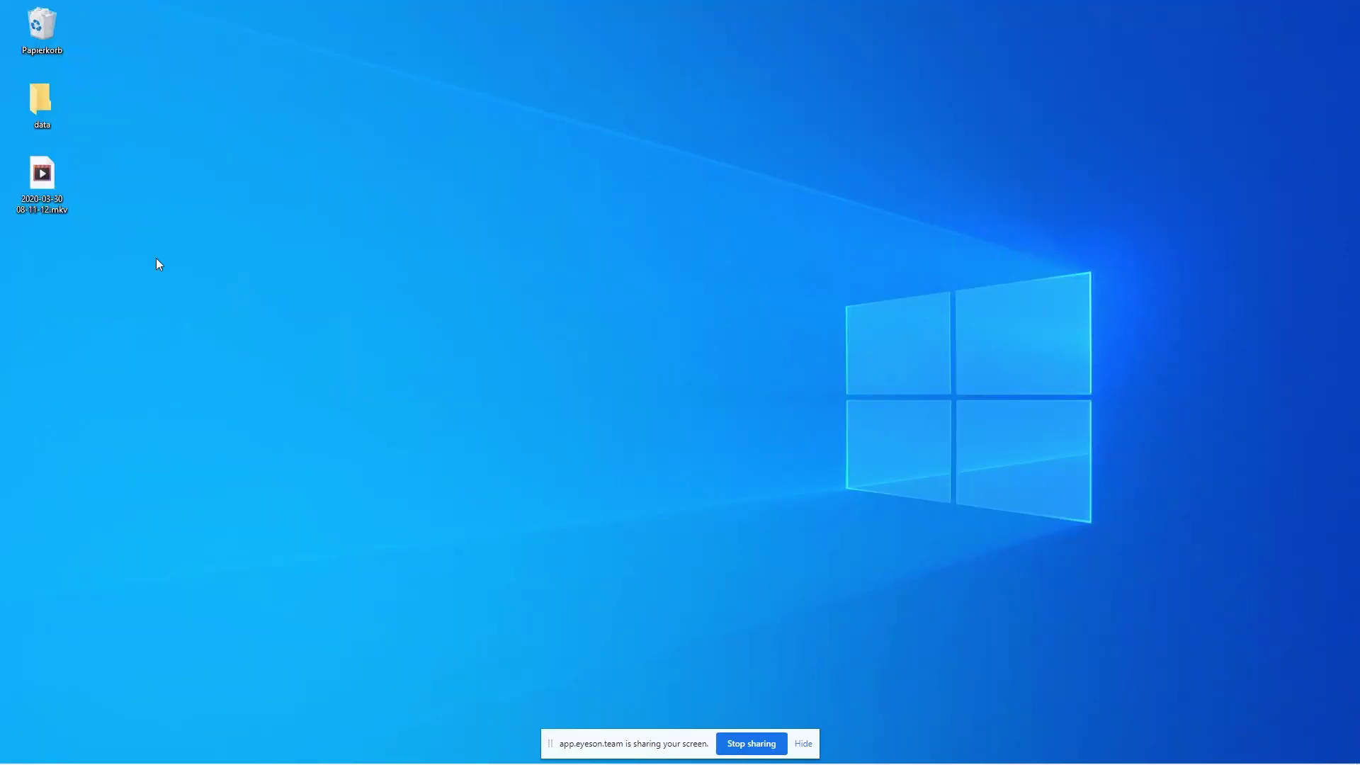
click(122, 751)
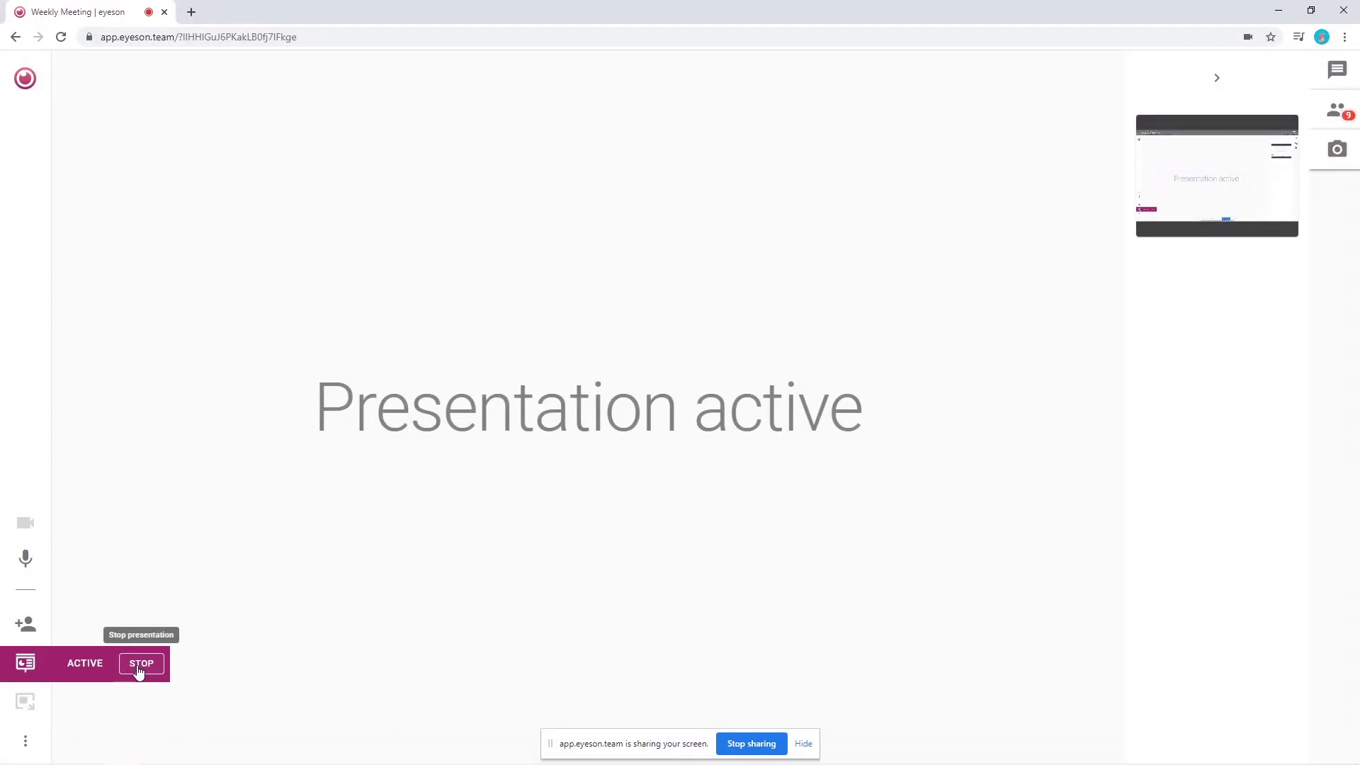
click(141, 663)
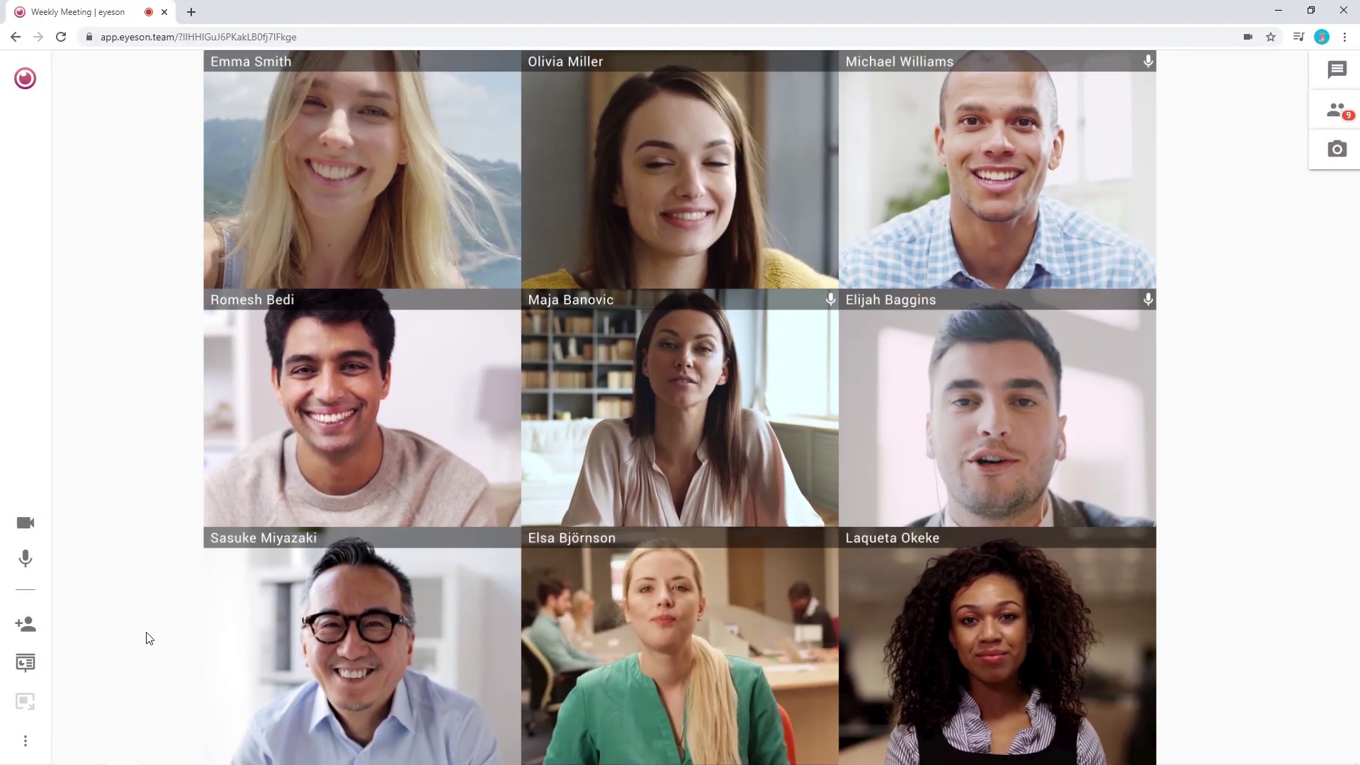
Step: Upload presentation.pdf through Share PDF or Image to show its 13-page preview
click(22, 665)
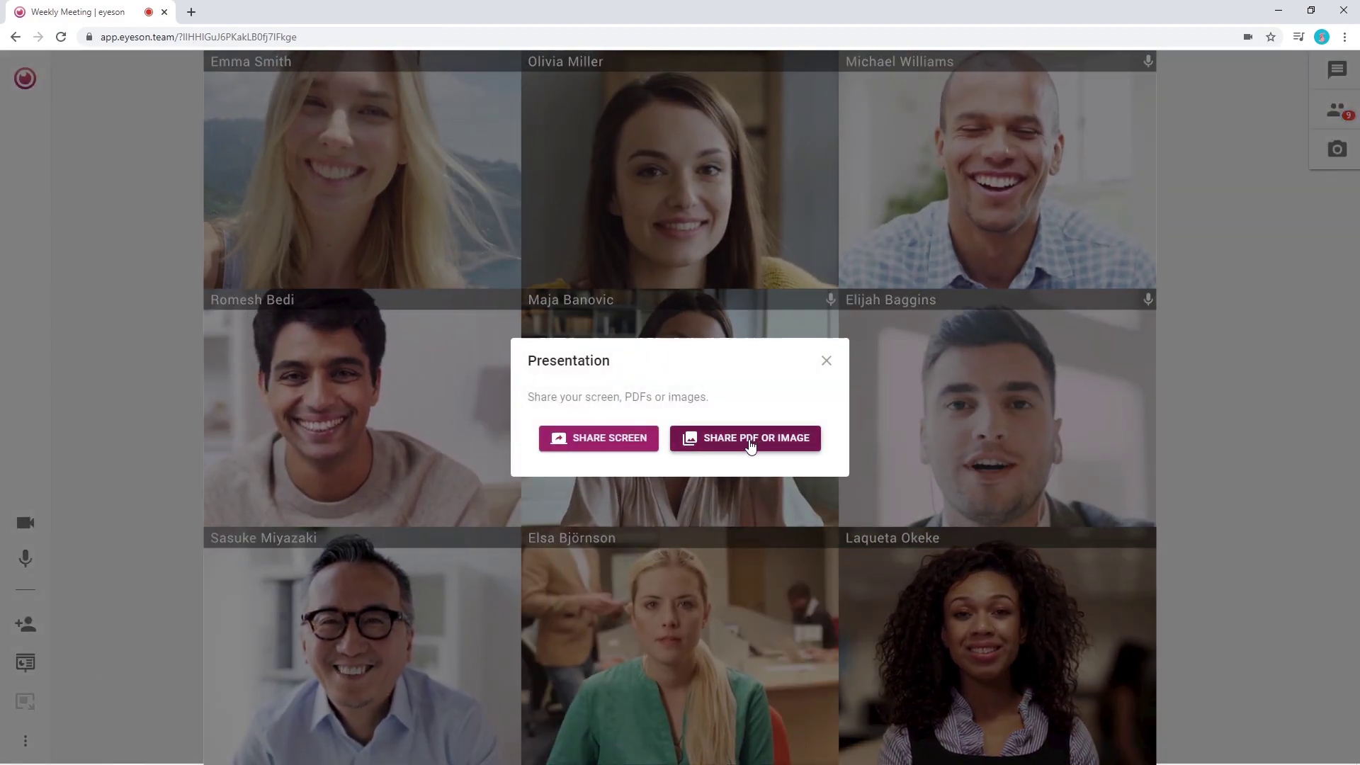
click(708, 444)
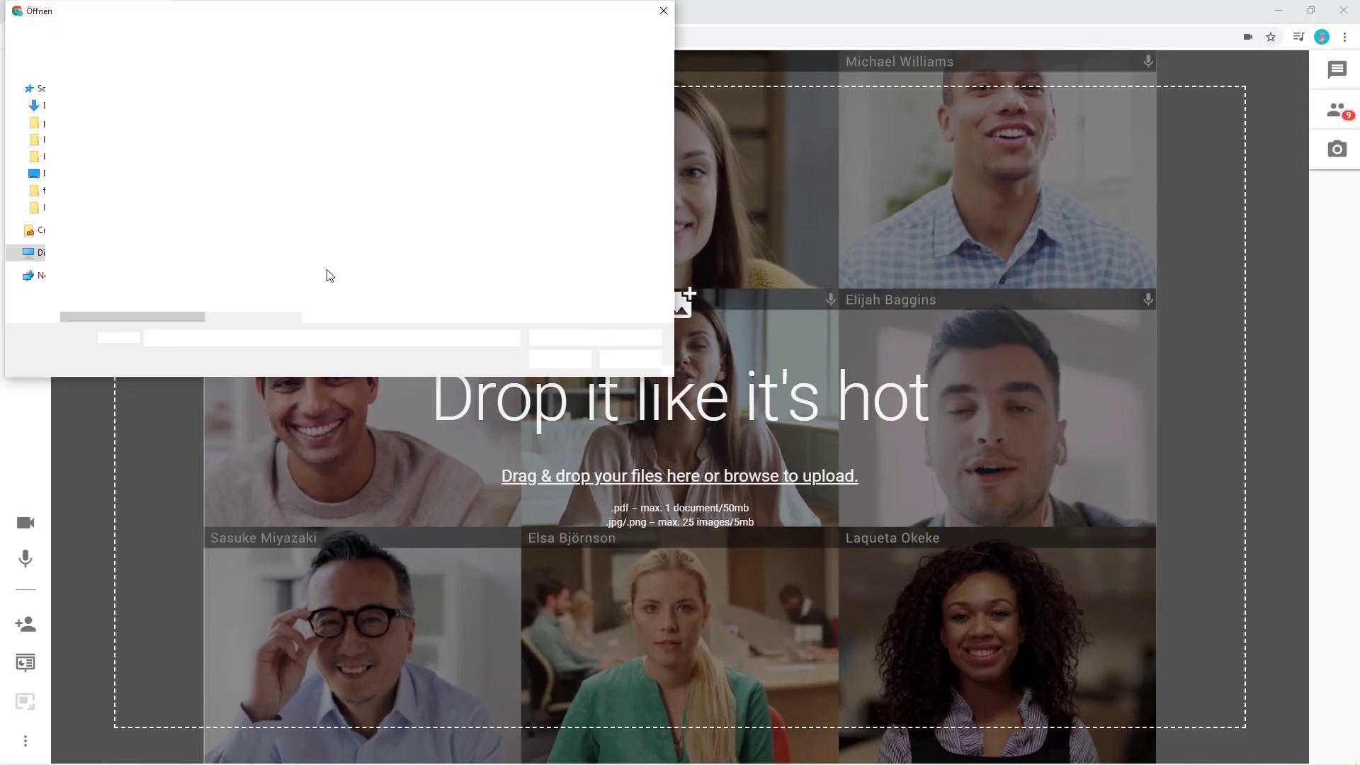
drag(115, 98, 125, 106)
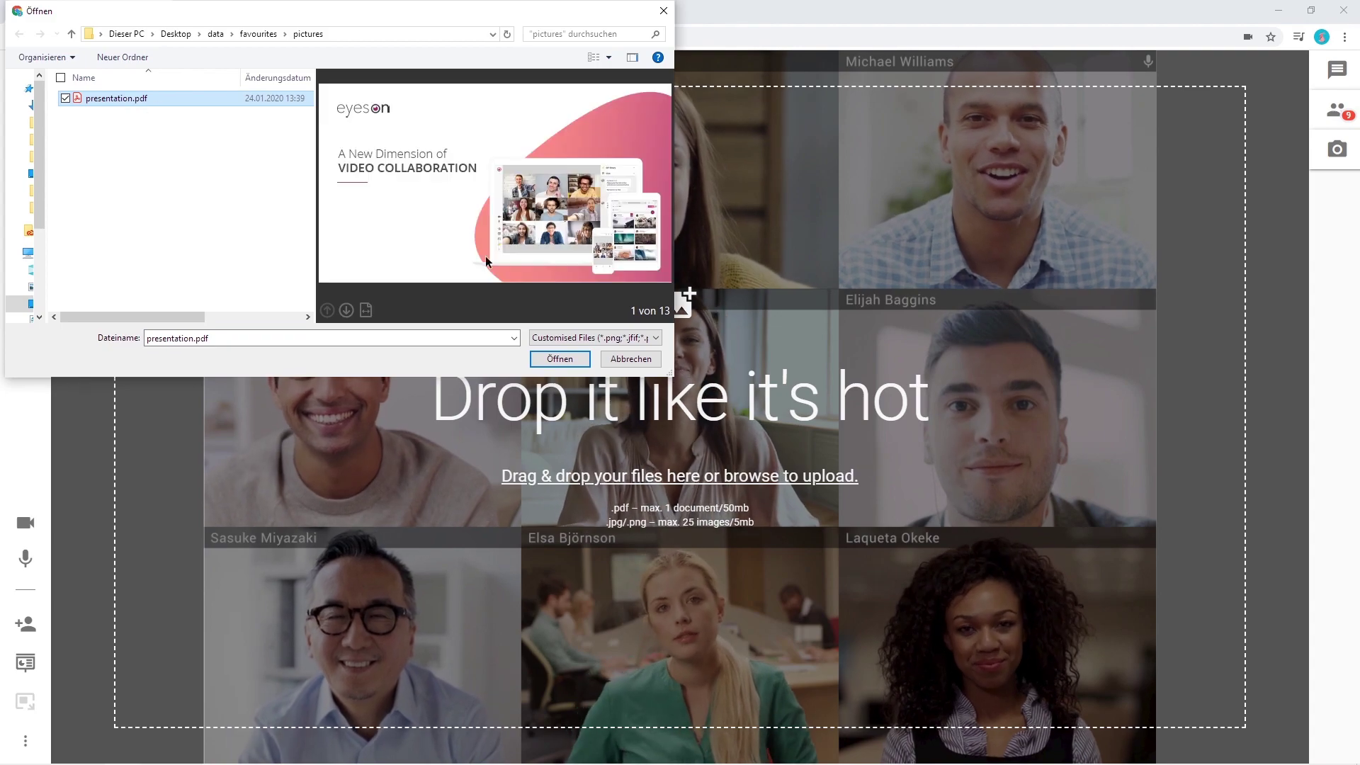
click(559, 359)
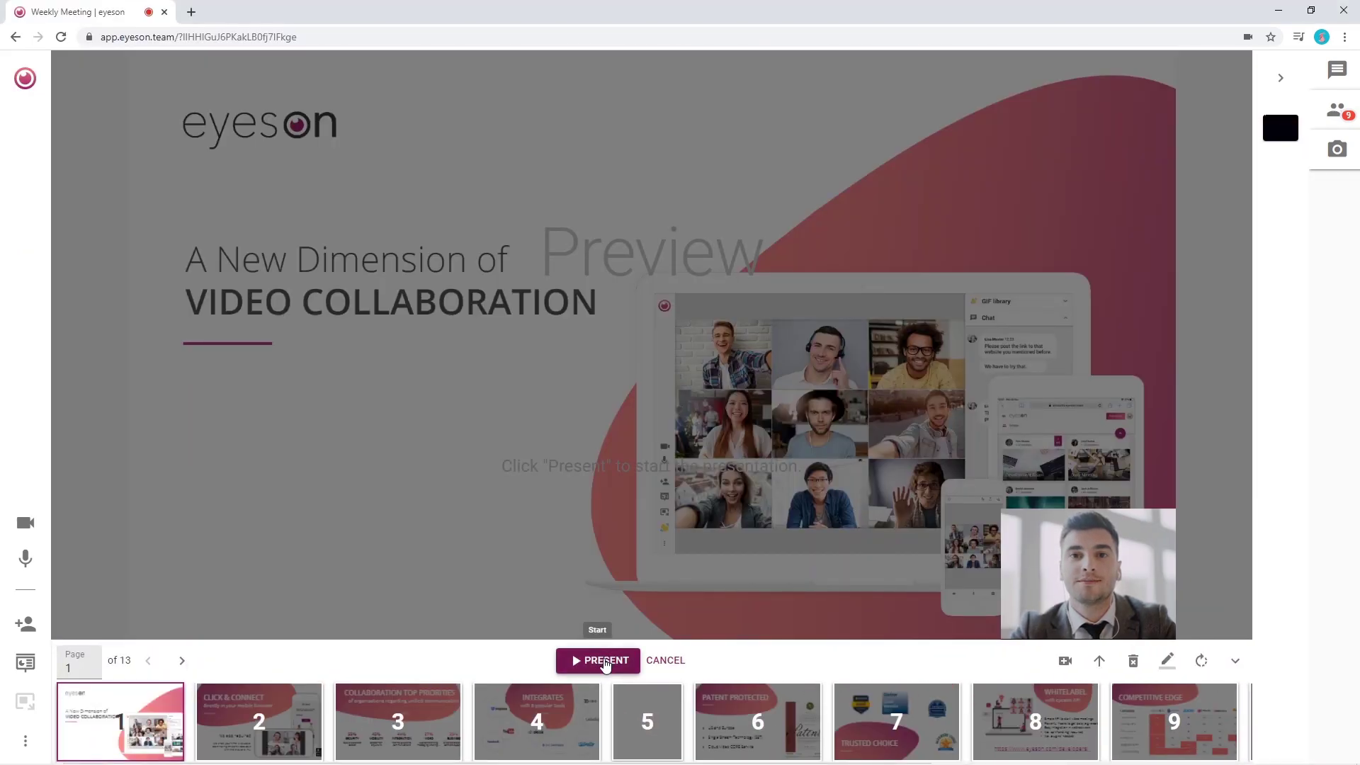
Step: Present the PDF and move the self-view from top-right to the slide's top-left corner
click(605, 662)
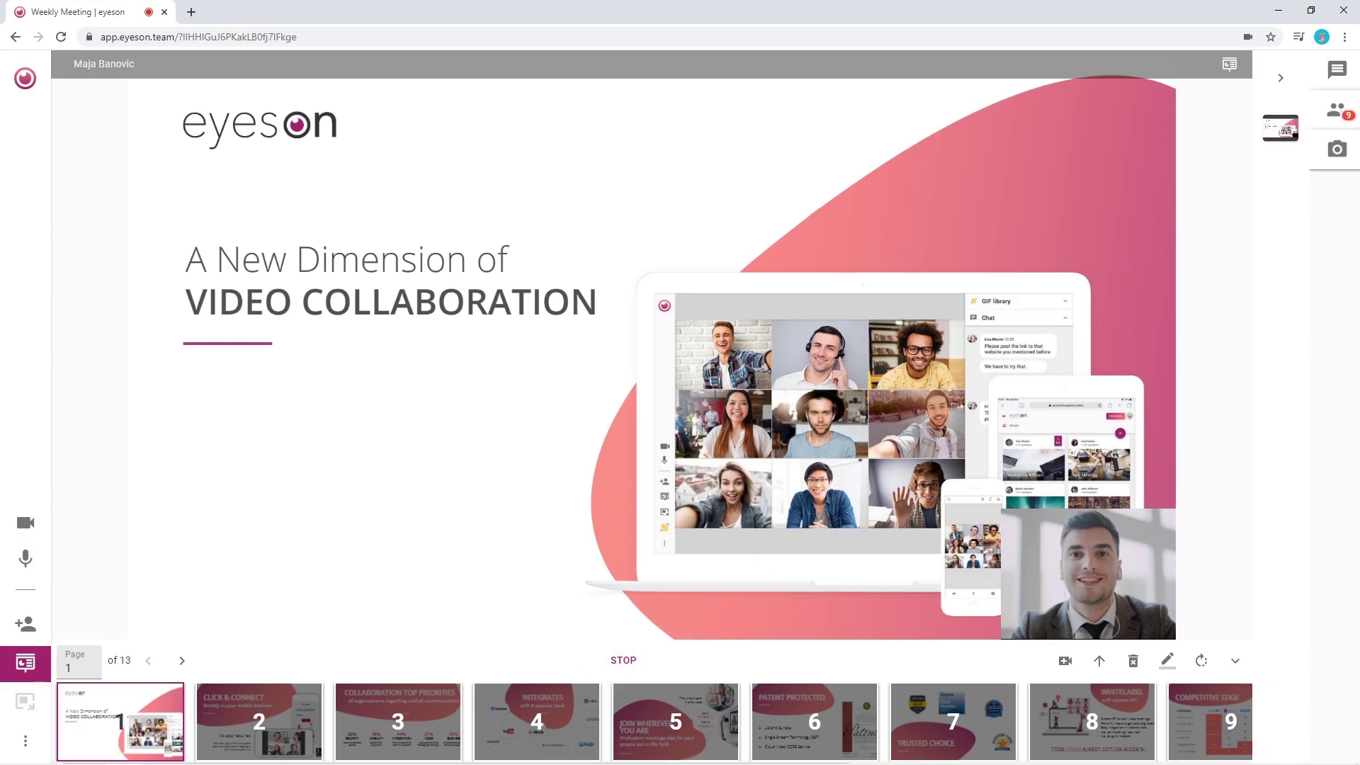
click(1102, 662)
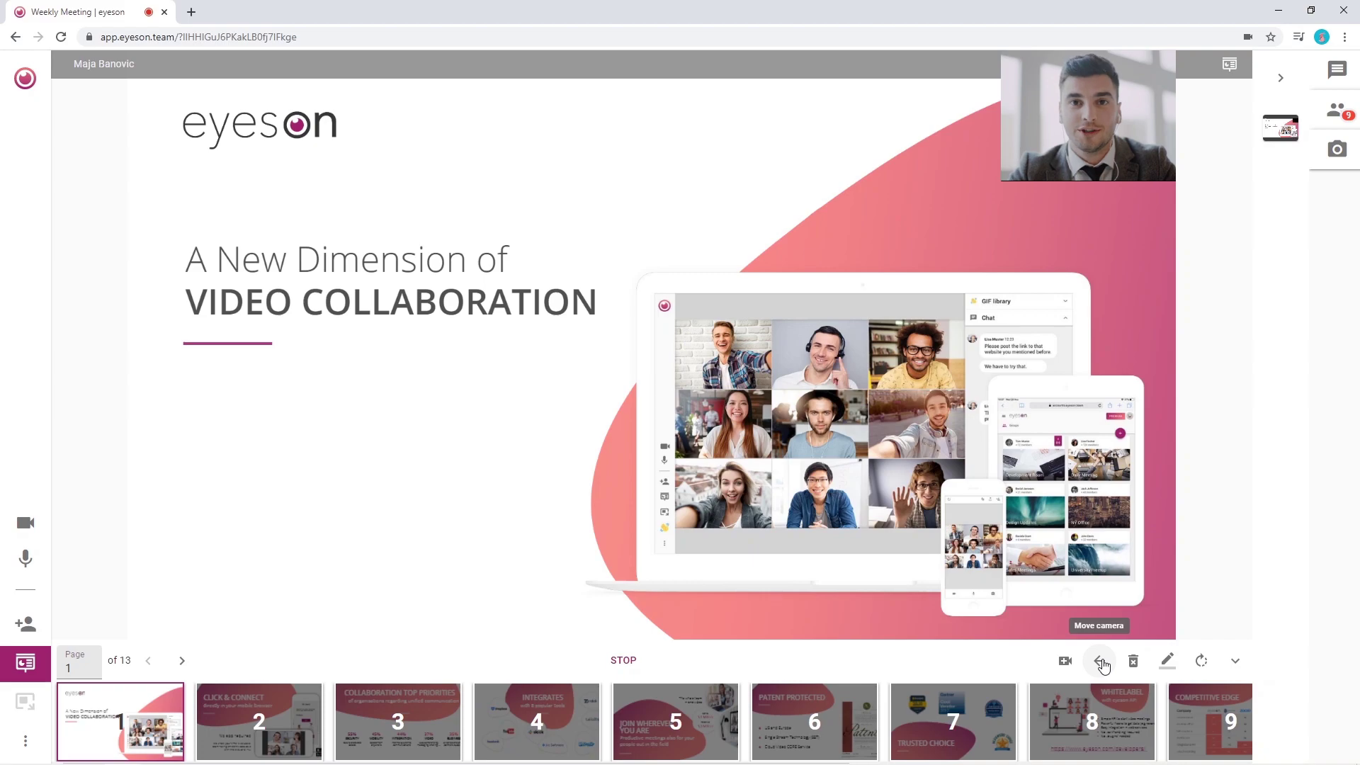
click(1101, 664)
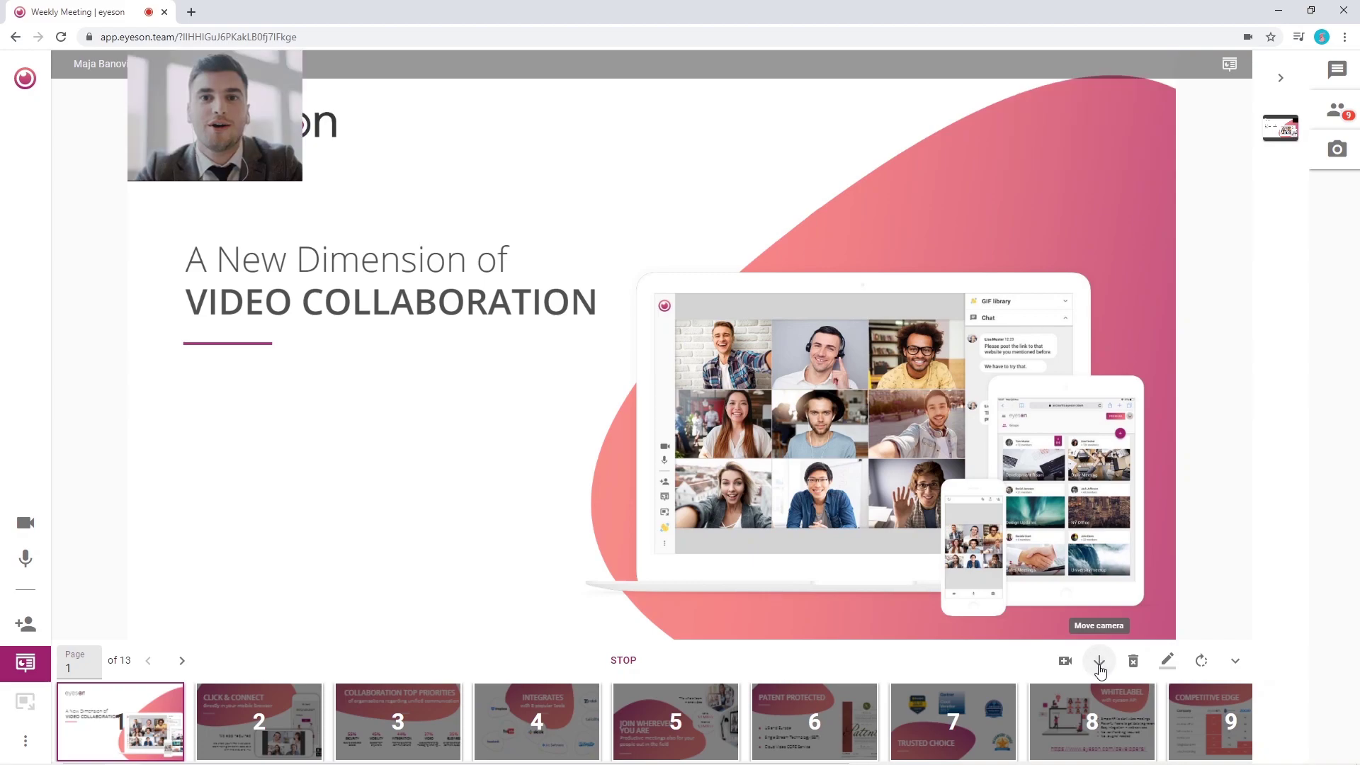
click(1168, 661)
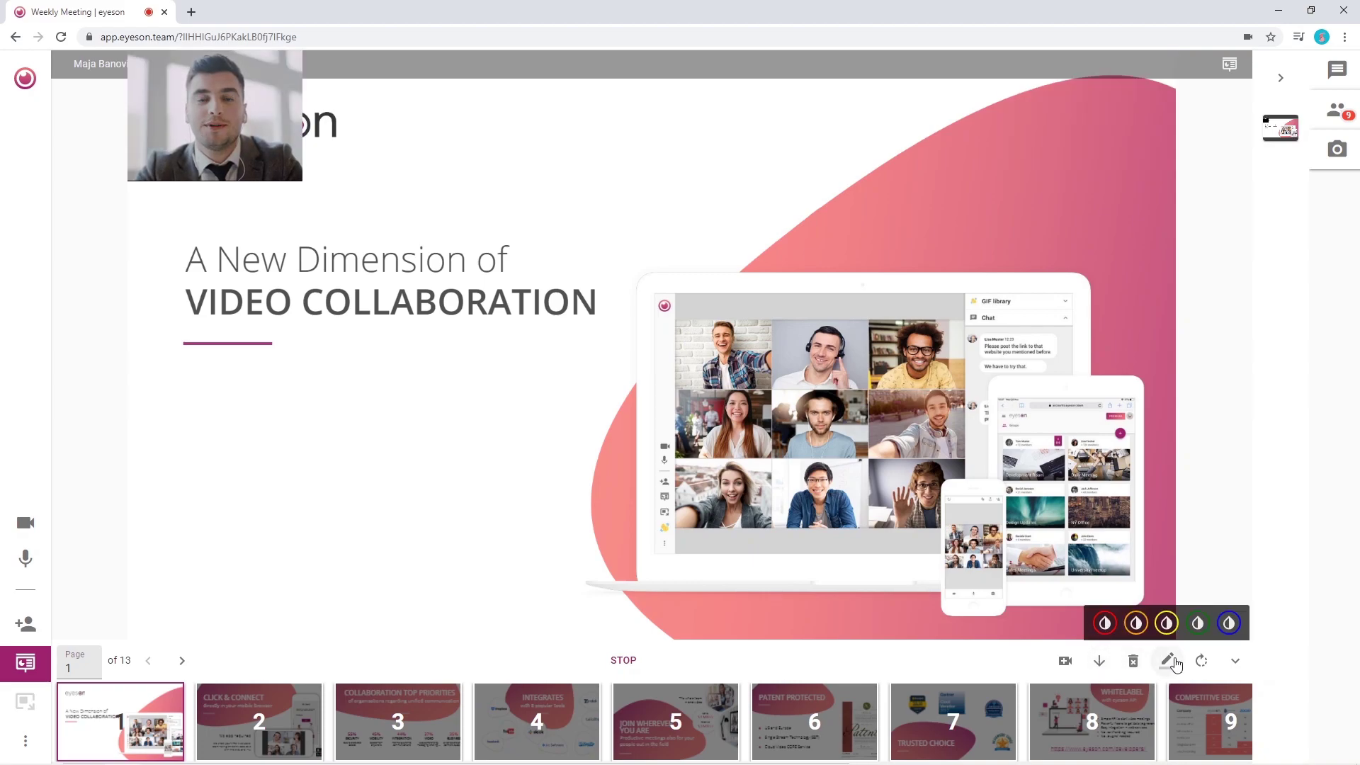
Step: Pick the green pen, clear the underline, rotate the slide, and hide then show thumbnails
click(1198, 623)
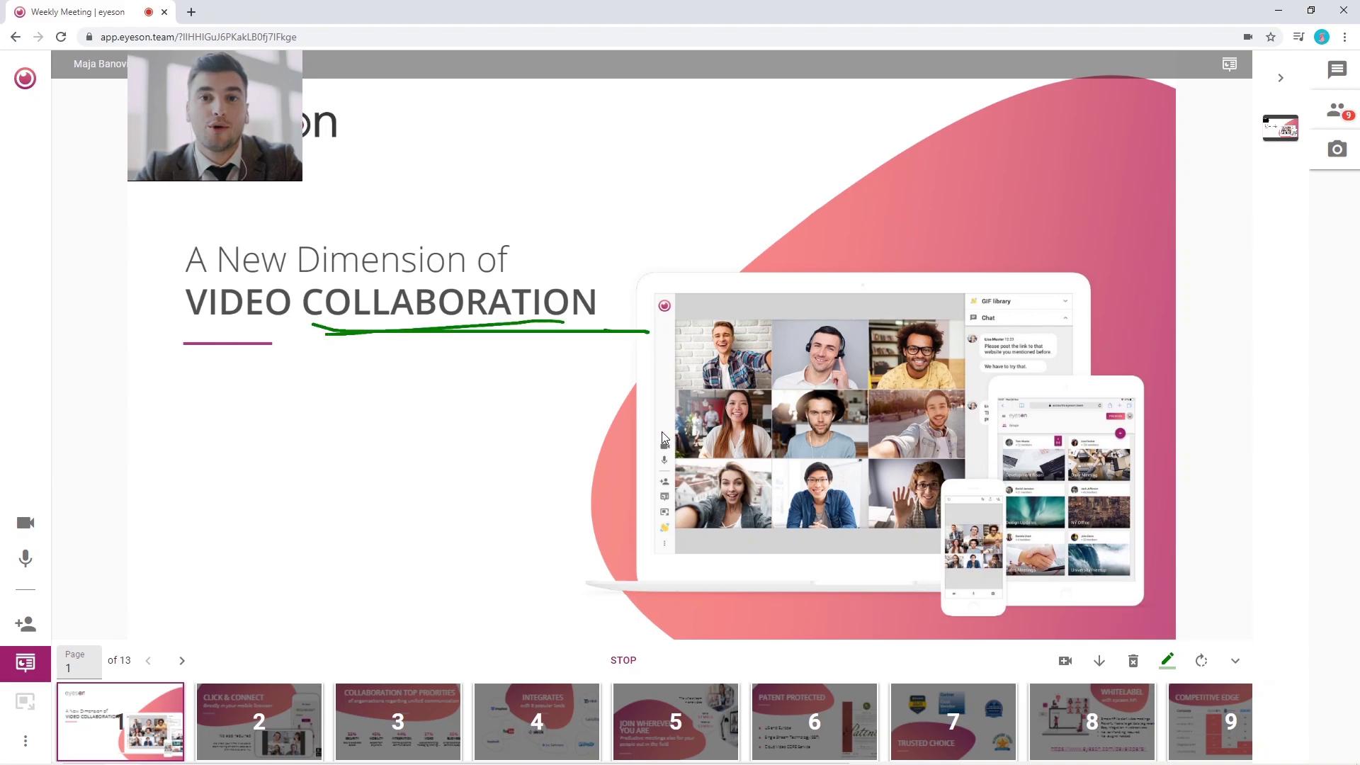
click(1132, 661)
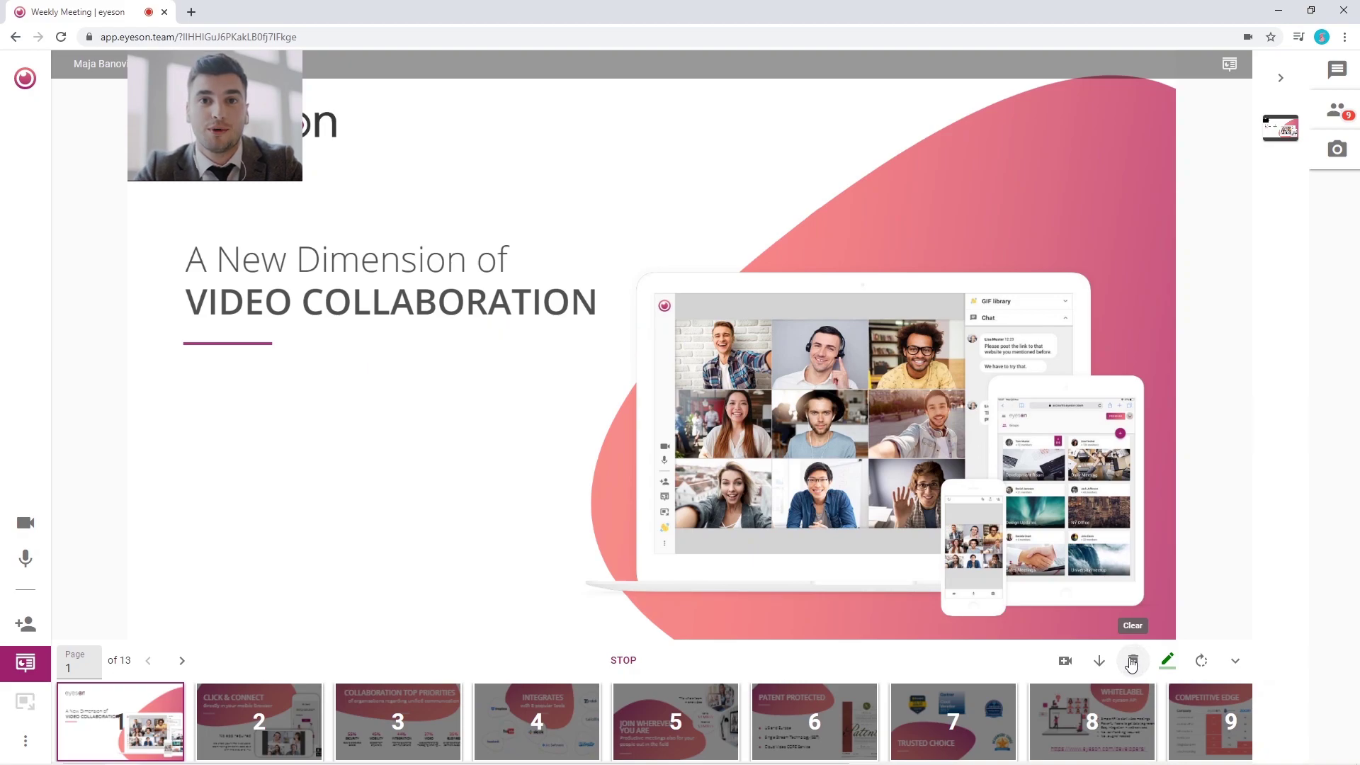
click(1196, 661)
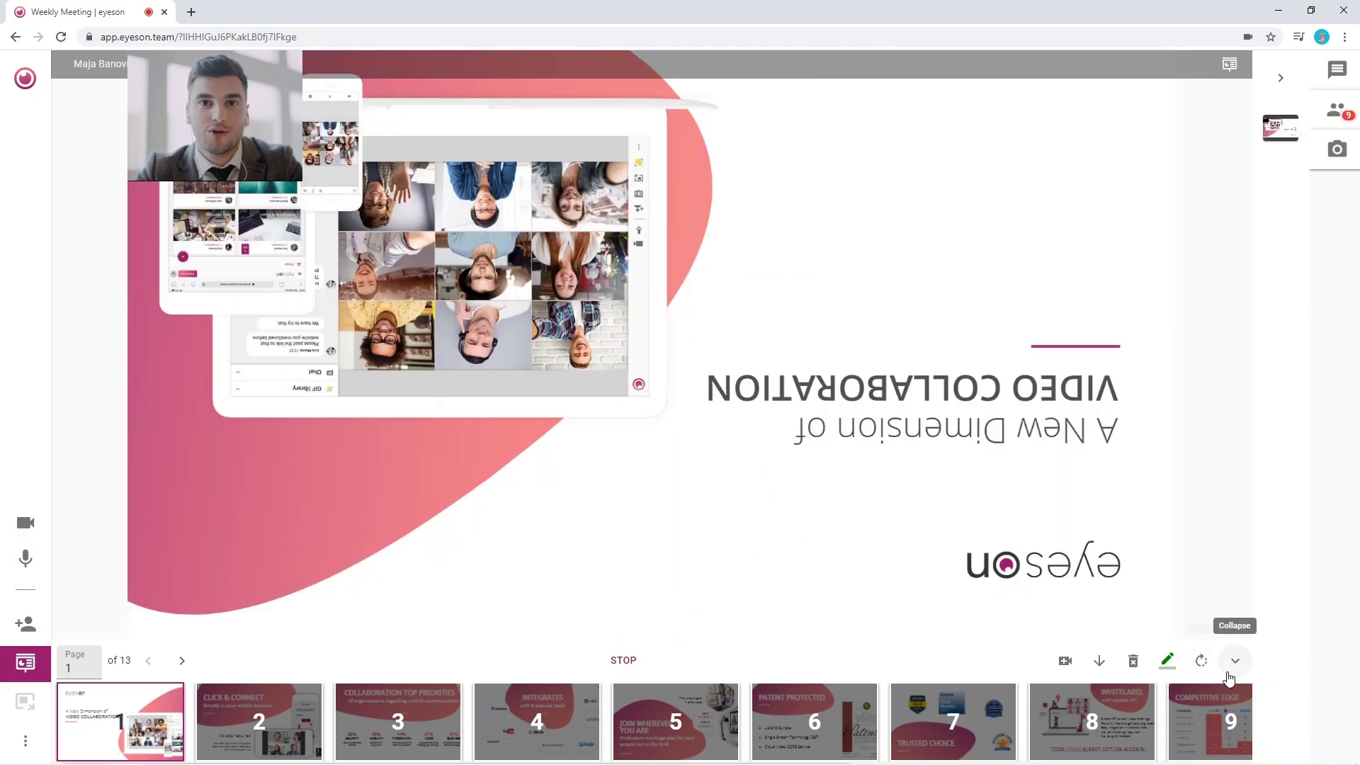
click(1235, 670)
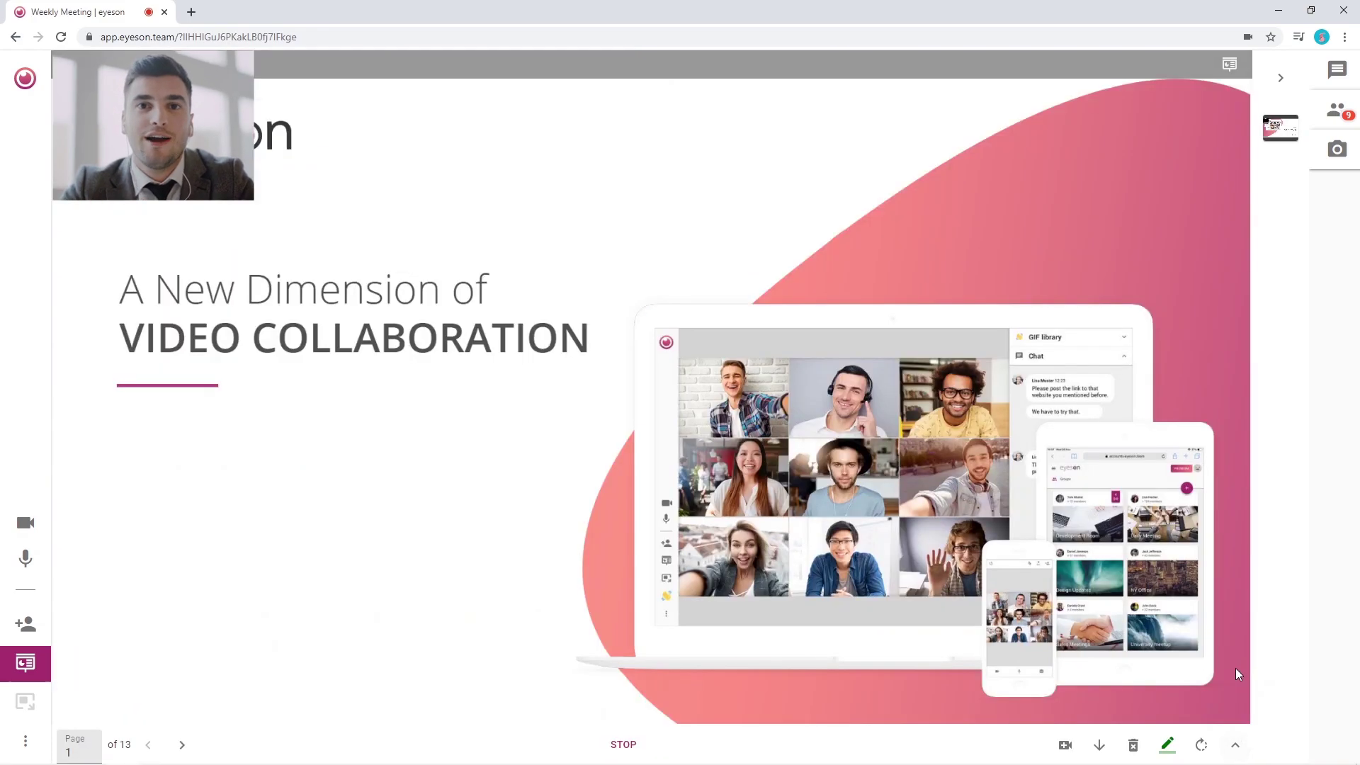
click(1237, 744)
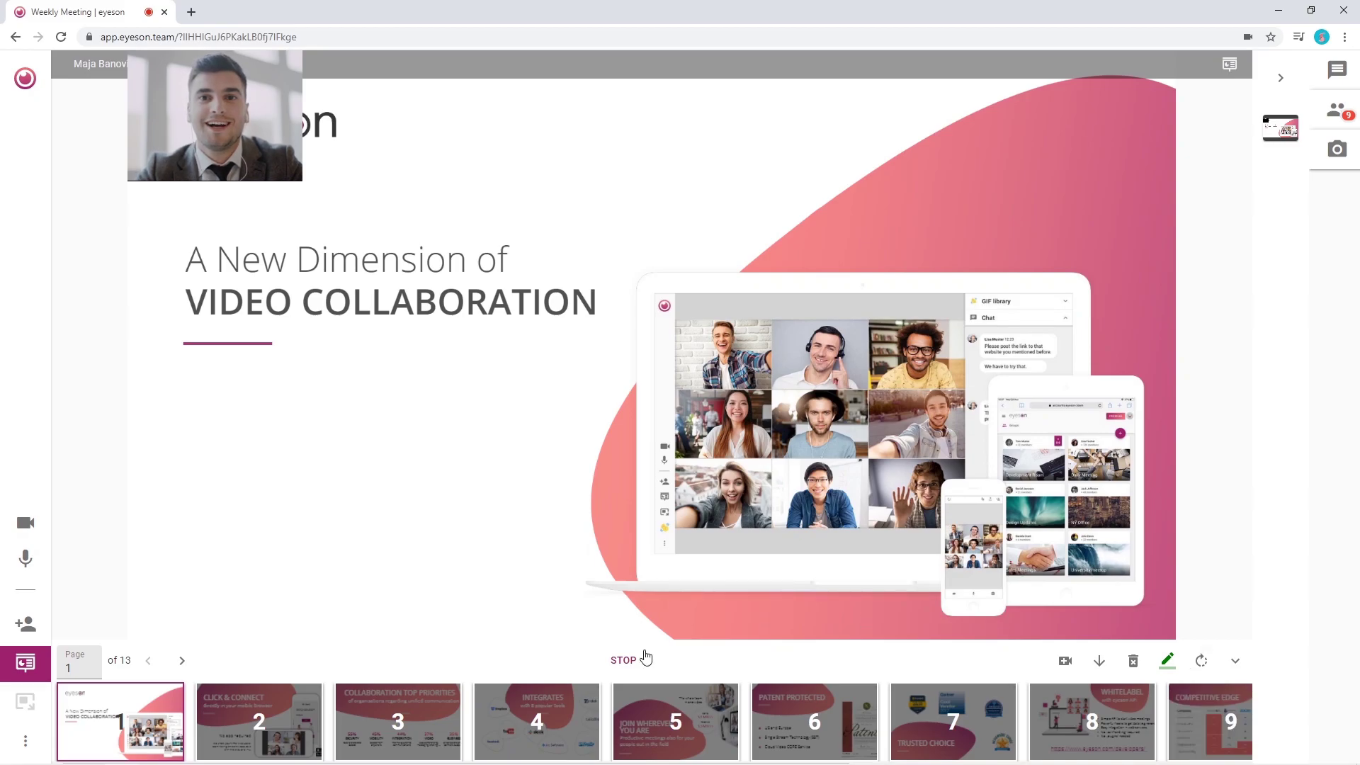
Step: Stop the PDF presentation to return to the nine-participant video grid
click(623, 661)
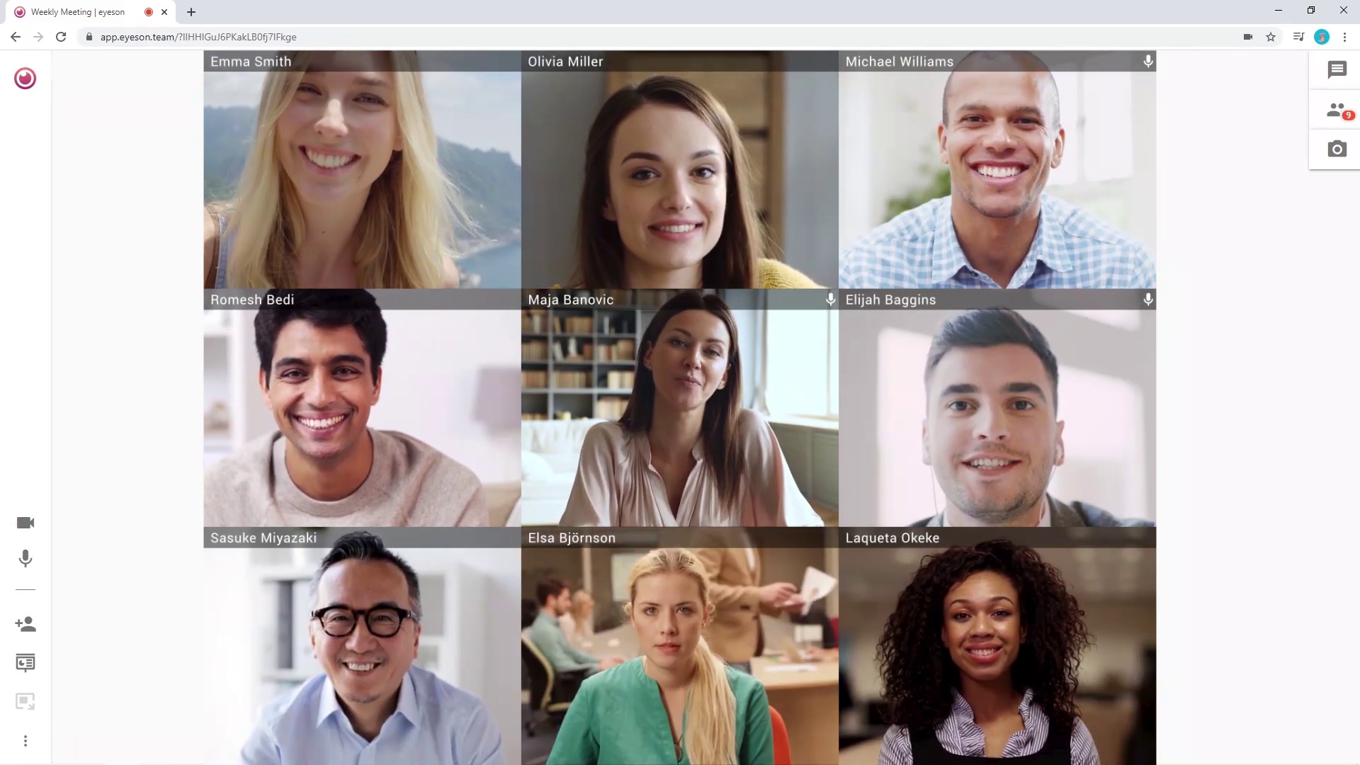